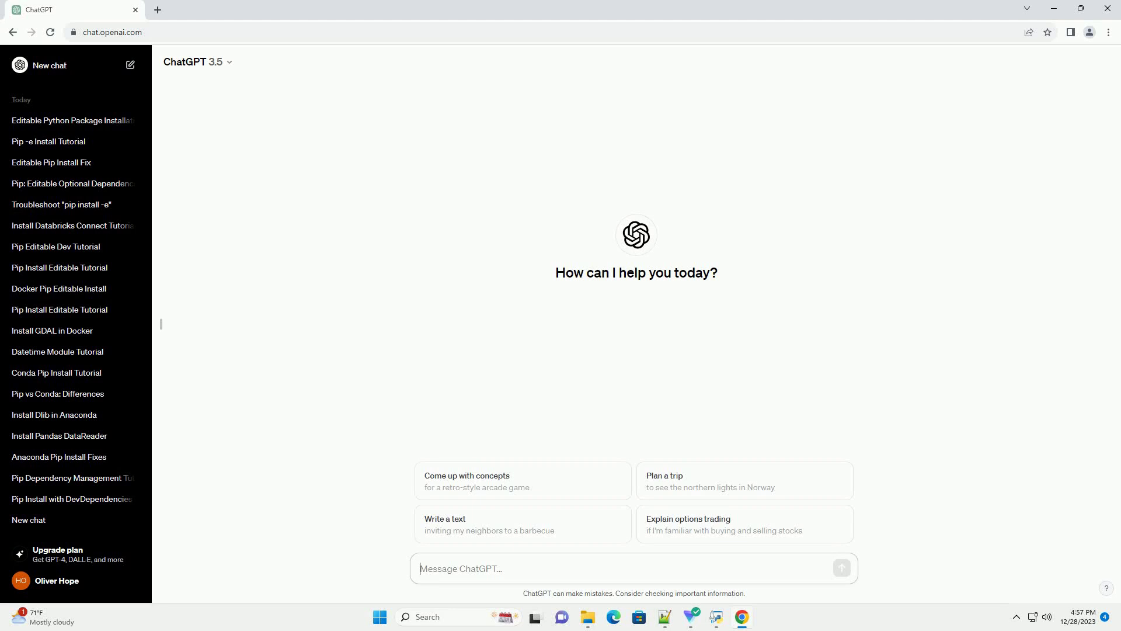
Step: Paste and send the request for a pip install django_elasticsearch tutorial with code examples
text(write an informative tutorial about pip install django_elasticsearch with code example)
key(Return)
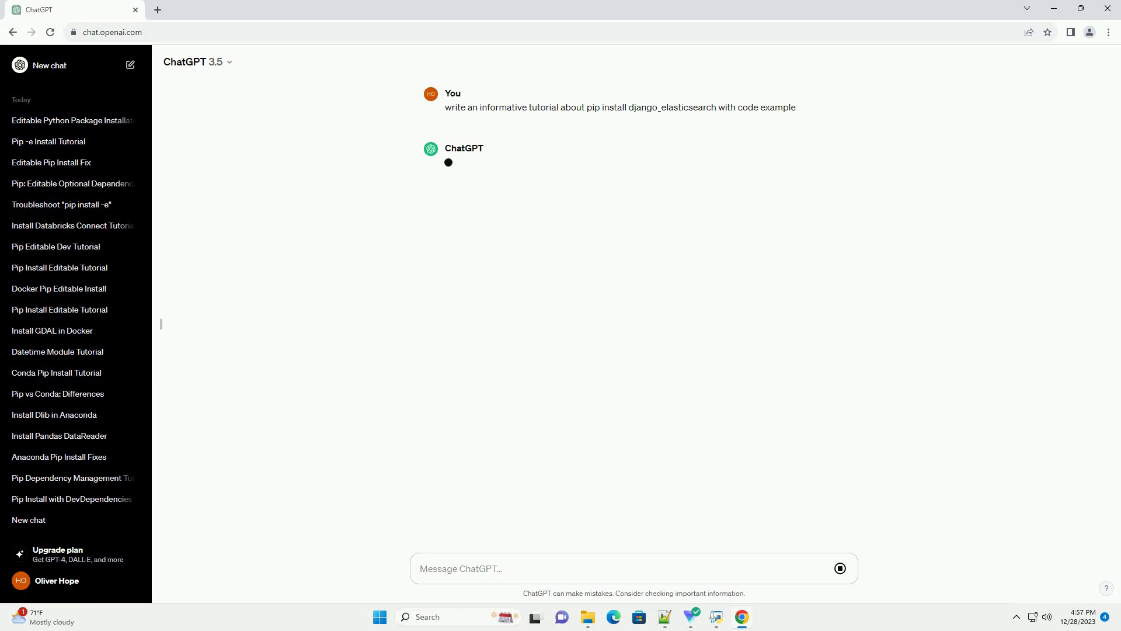